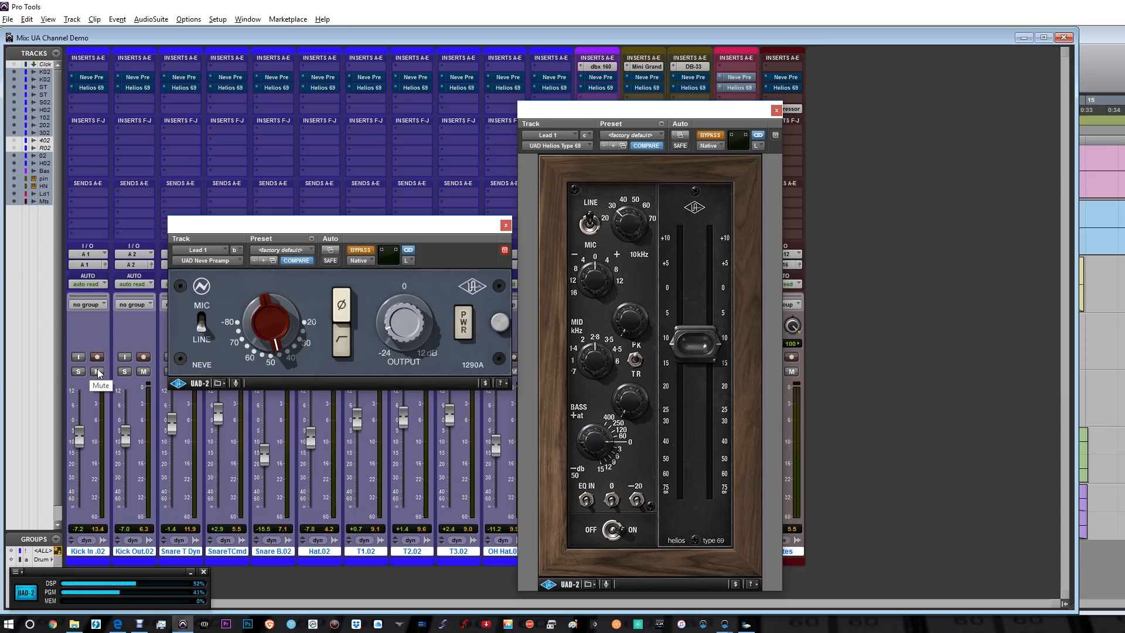
# - Review the Distressor on Lead 1 and Mutes, the Bass dbx 160, the piano Mini Grand and the Ham N Eggz DB-33
pyautogui.click(739, 109)
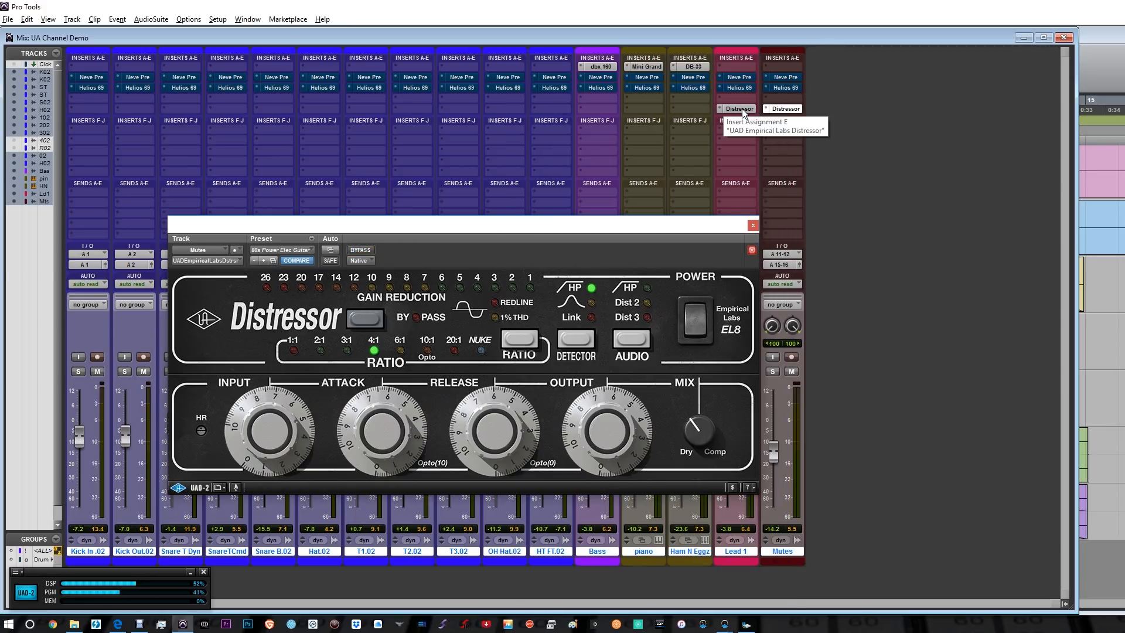
pyautogui.click(598, 67)
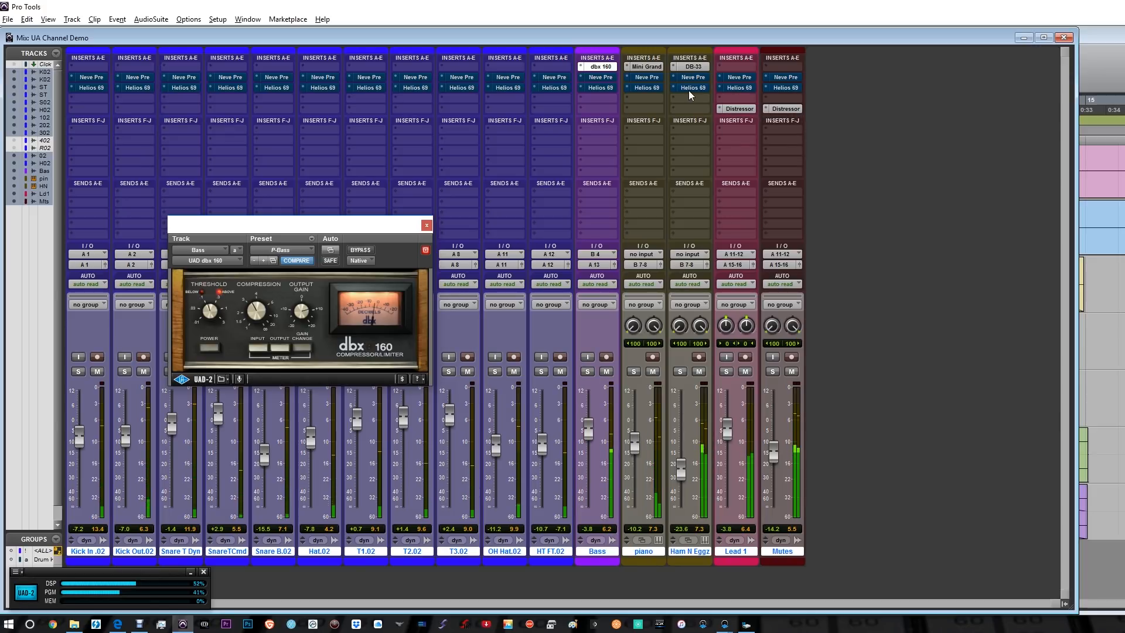
pyautogui.click(647, 67)
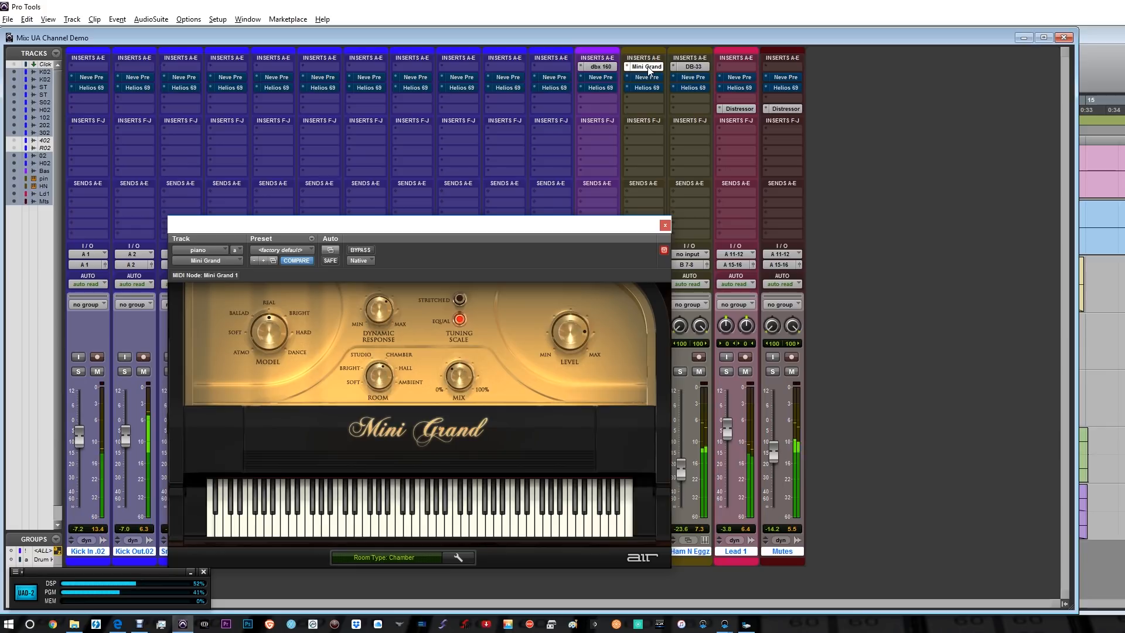
pyautogui.click(692, 67)
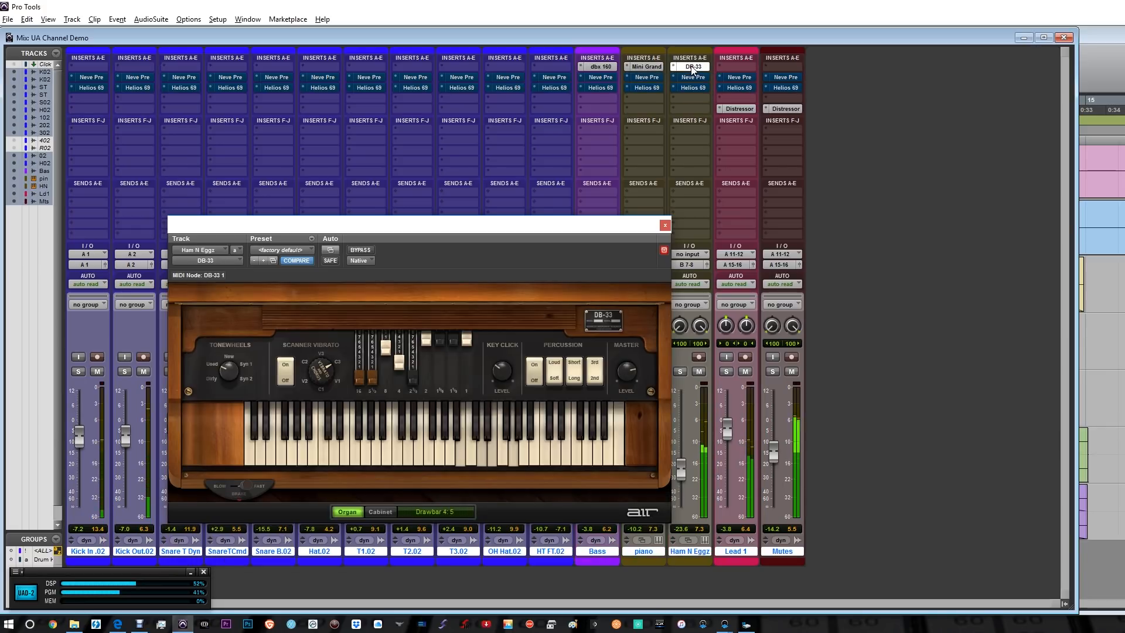
pyautogui.click(737, 109)
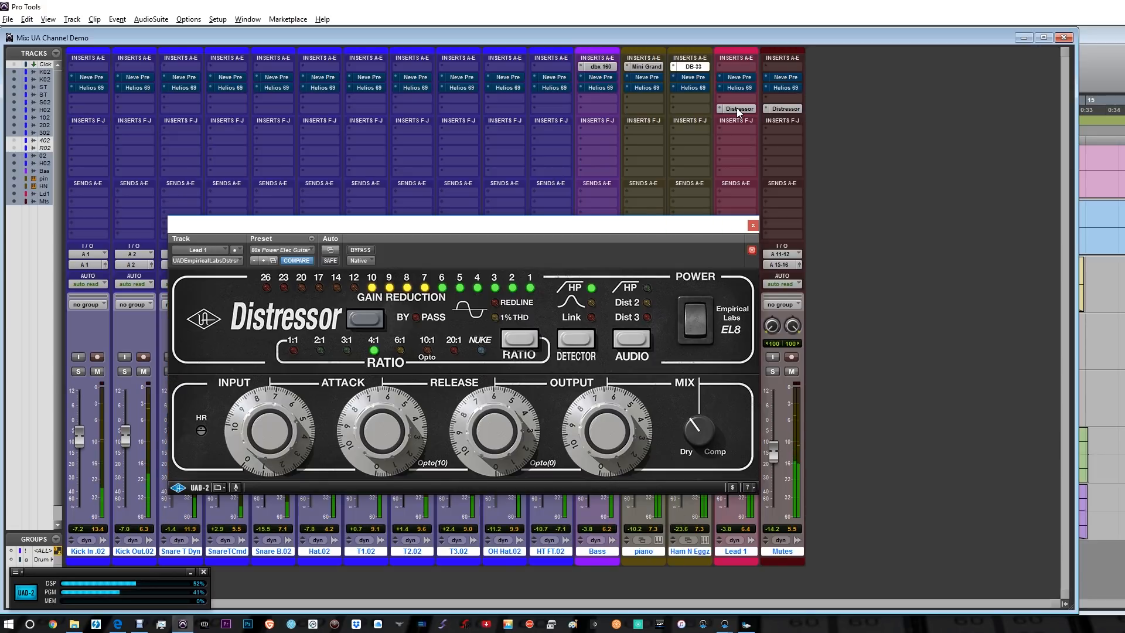
pyautogui.click(783, 110)
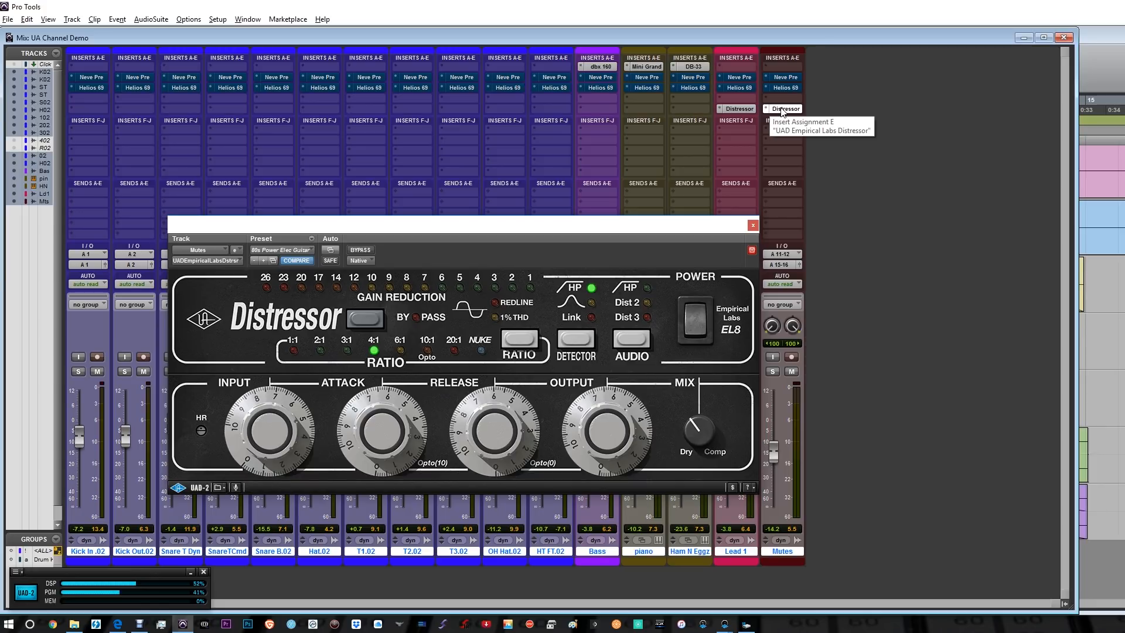
# - Examine the Ham N Eggz Neve preamp and the Helios 69 settings across the tom, hat, snare, piano, Ham N Eggz and Lead 1 tracks
pyautogui.click(691, 78)
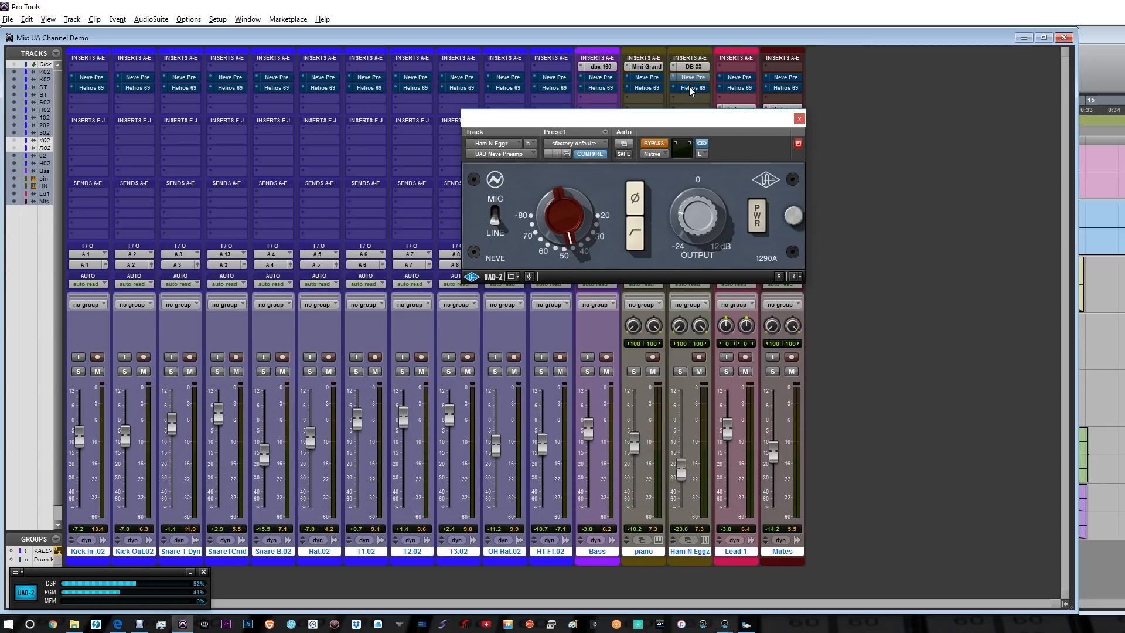
pyautogui.click(691, 87)
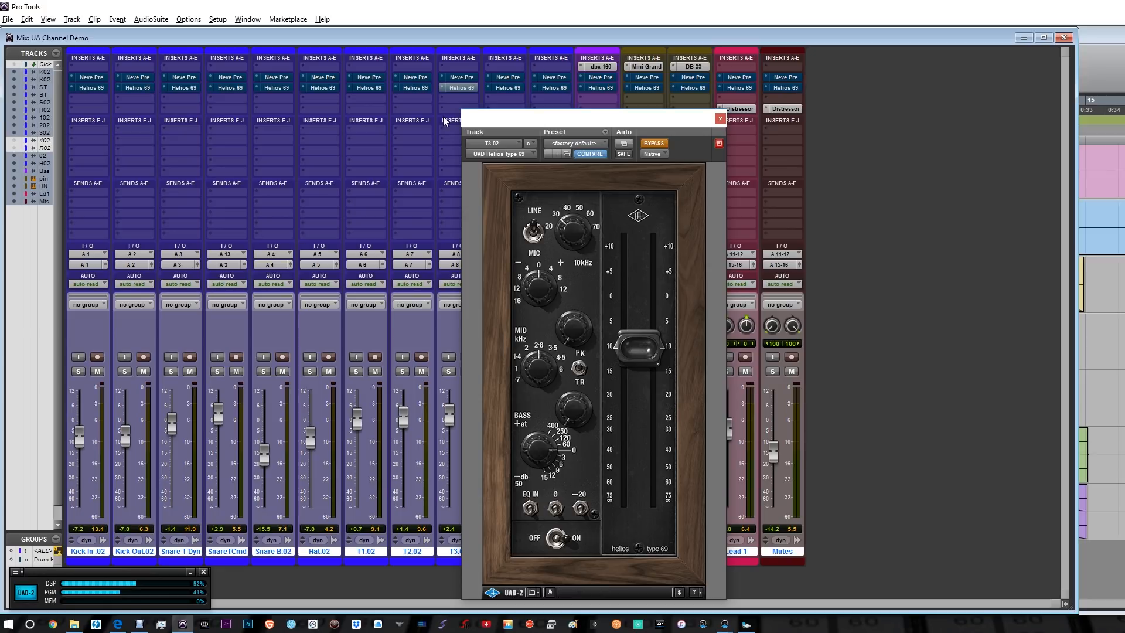
pyautogui.click(417, 88)
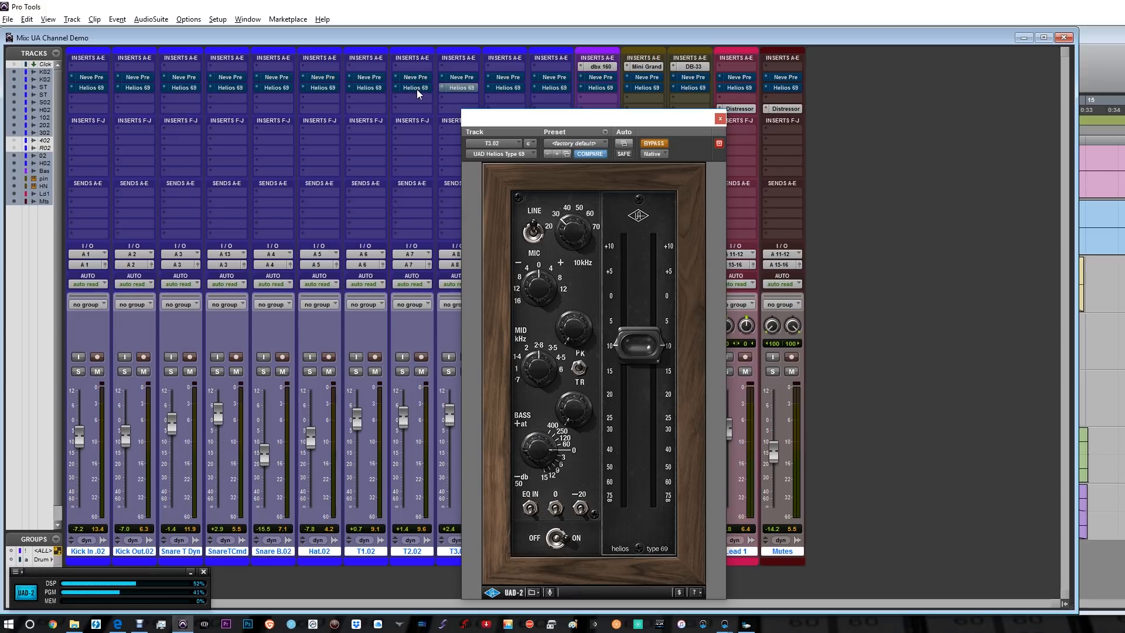
pyautogui.click(371, 88)
pyautogui.click(323, 87)
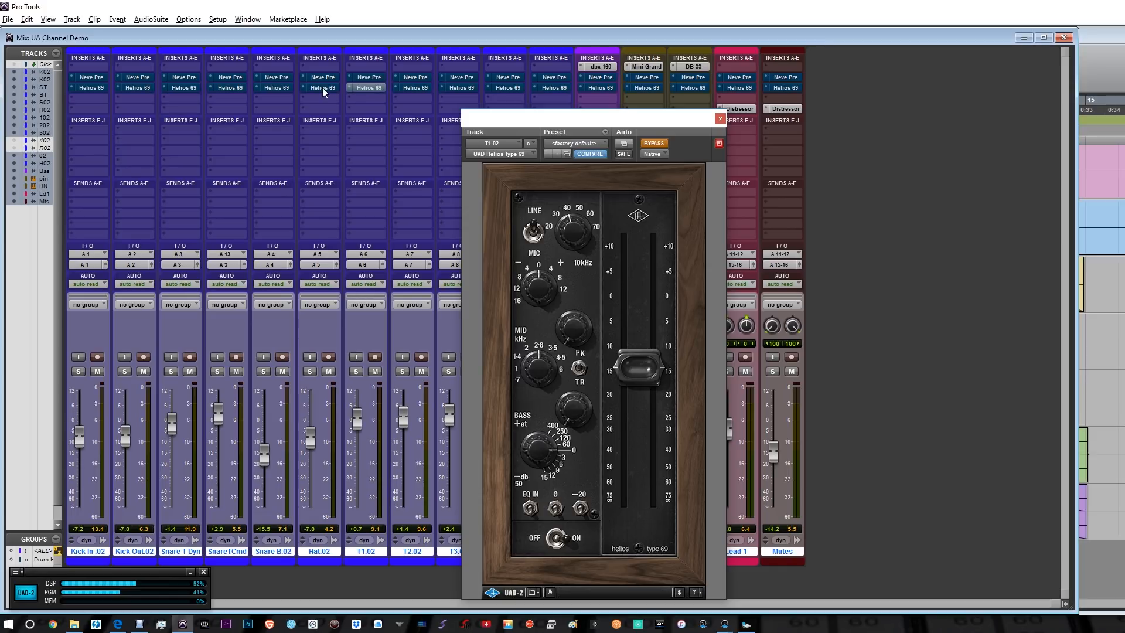
pyautogui.click(277, 88)
pyautogui.click(648, 87)
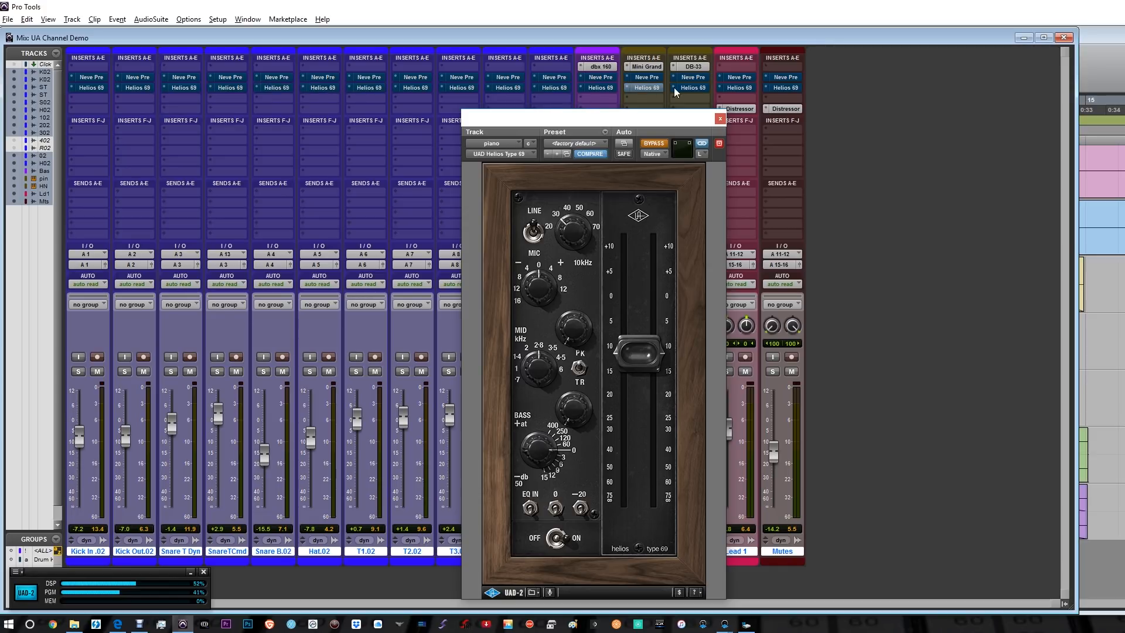
pyautogui.click(691, 88)
pyautogui.click(737, 87)
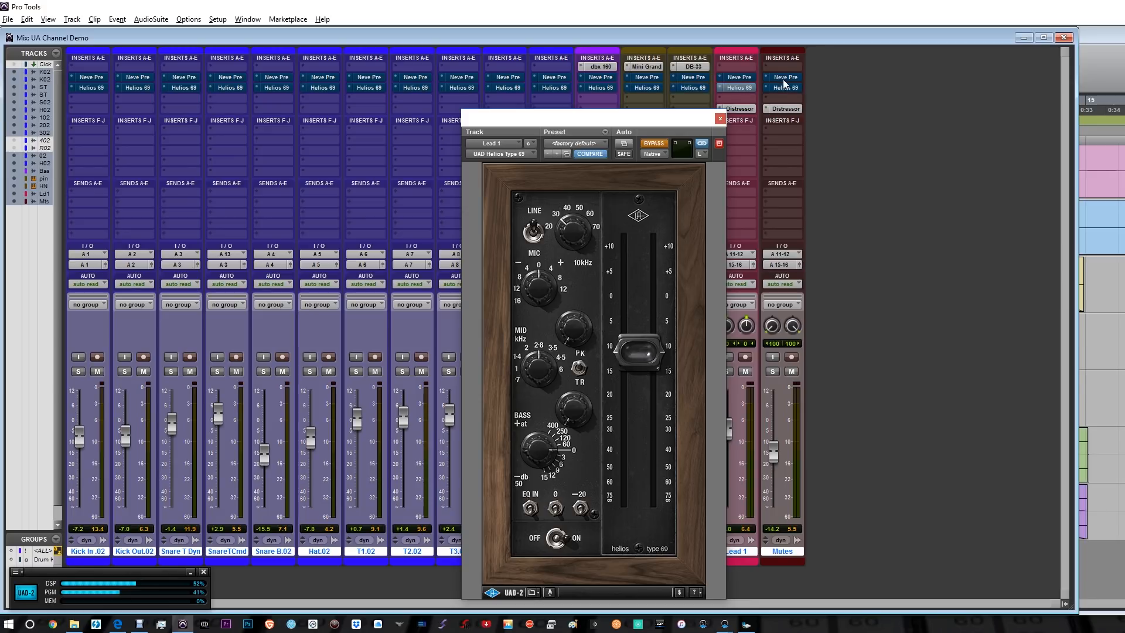
# - Compare the Neve preamp gain settings on the Lead 1, Ham N Eggz, piano, Bass, T2.02, snare and Kick Out.02 tracks
pyautogui.click(736, 77)
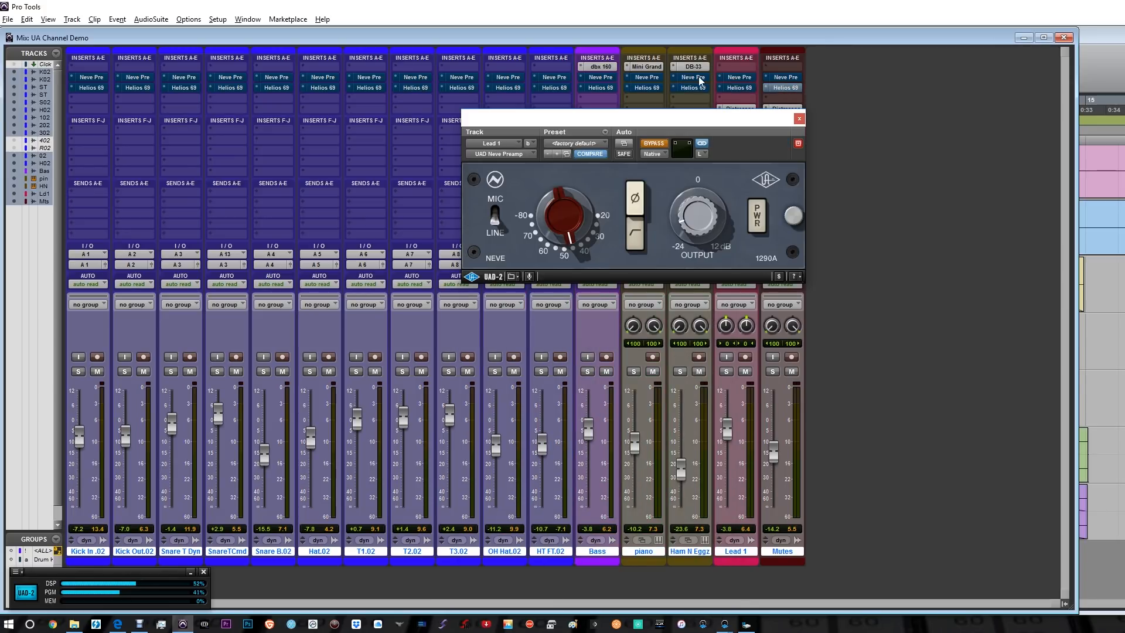
pyautogui.click(693, 78)
pyautogui.click(646, 77)
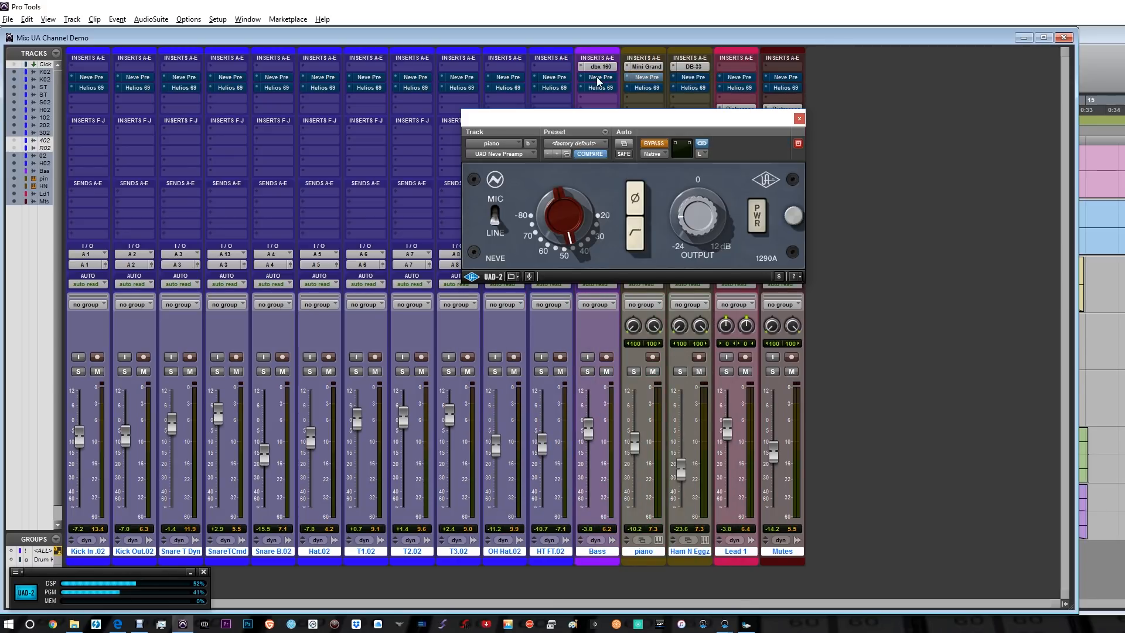
pyautogui.click(599, 78)
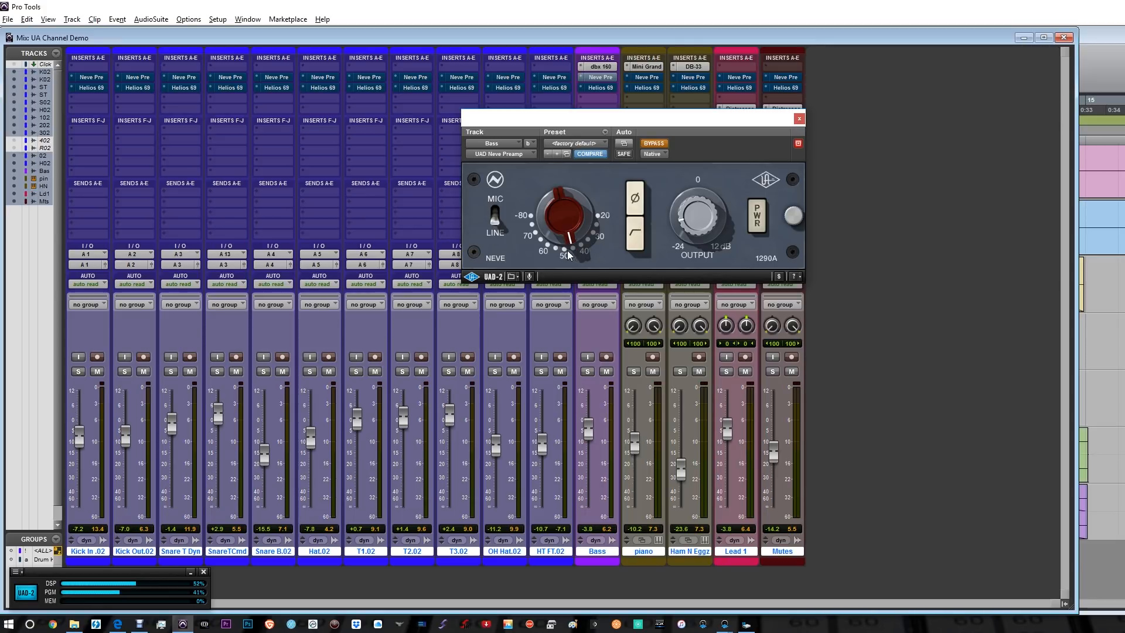
pyautogui.click(414, 78)
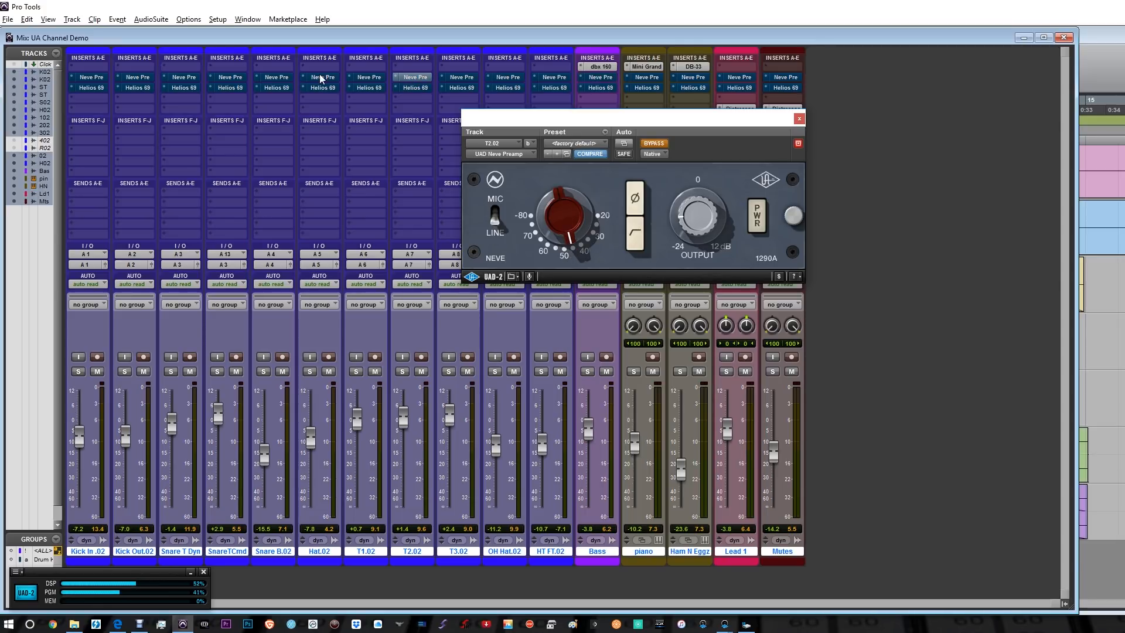
pyautogui.click(232, 77)
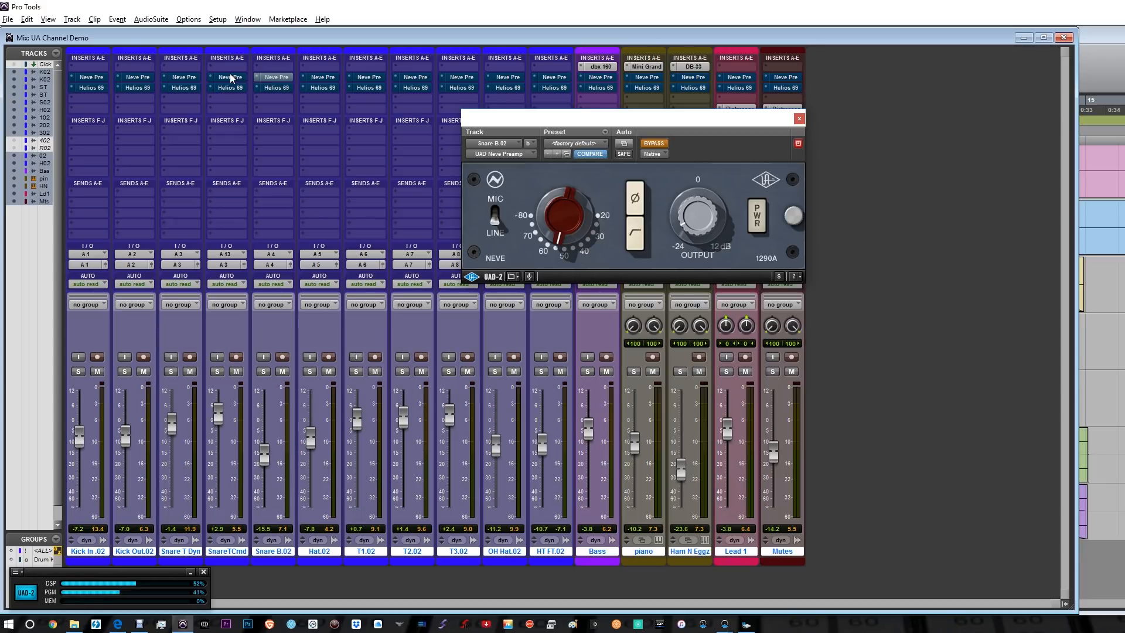
pyautogui.click(188, 79)
pyautogui.click(139, 80)
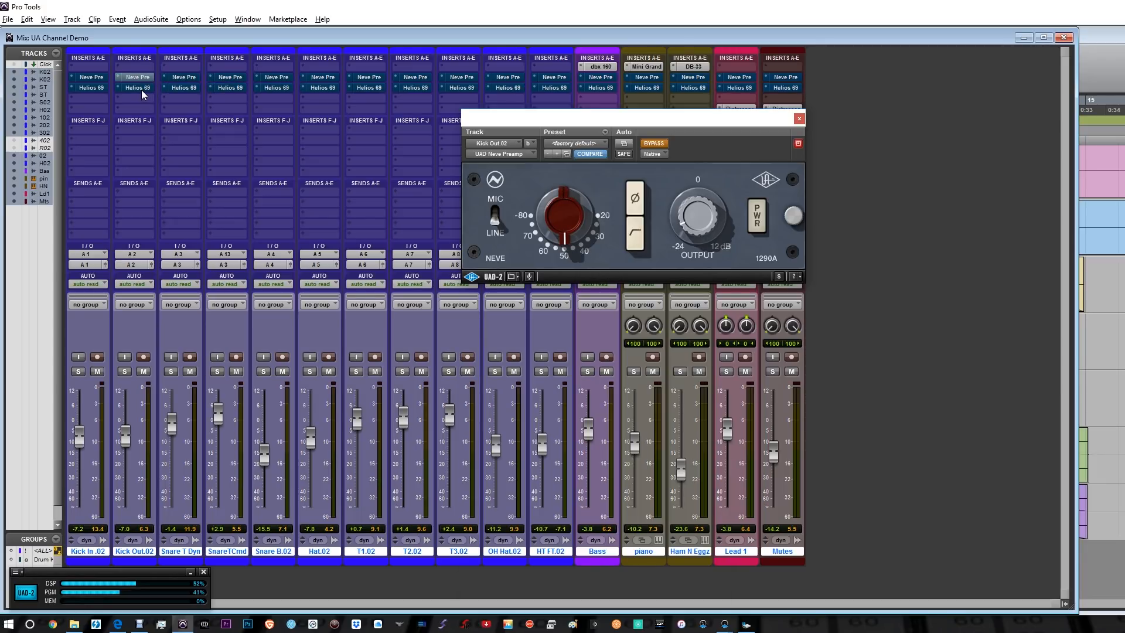
# - Examine the Helios 69 settings on the Kick Out.02, OH Hat.02, Bass and piano tracks
pyautogui.click(142, 87)
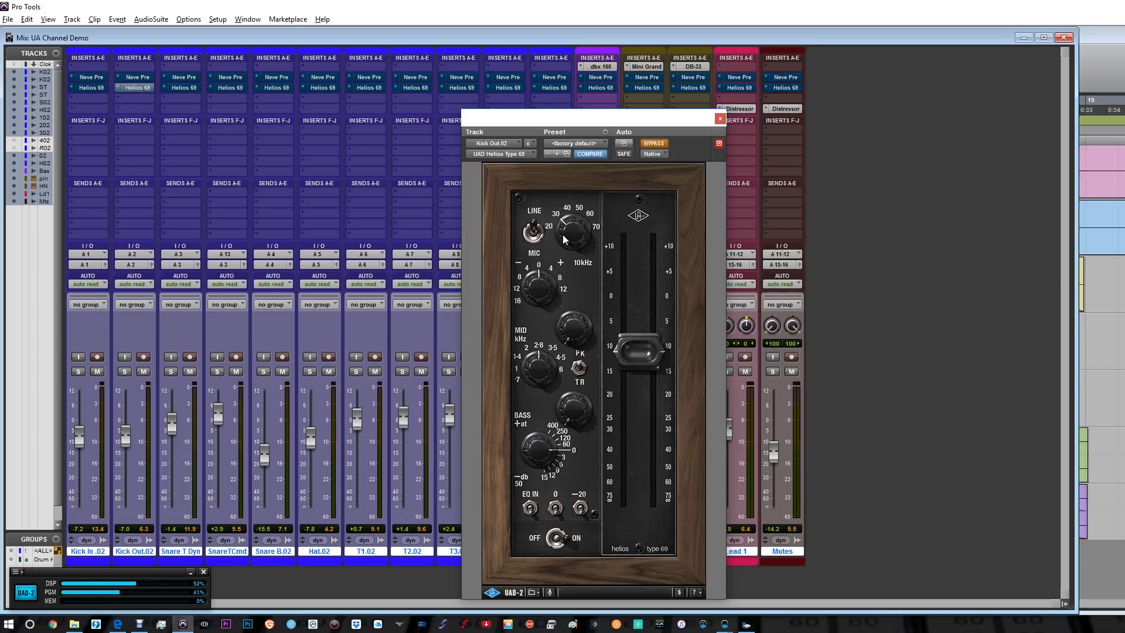
pyautogui.click(504, 88)
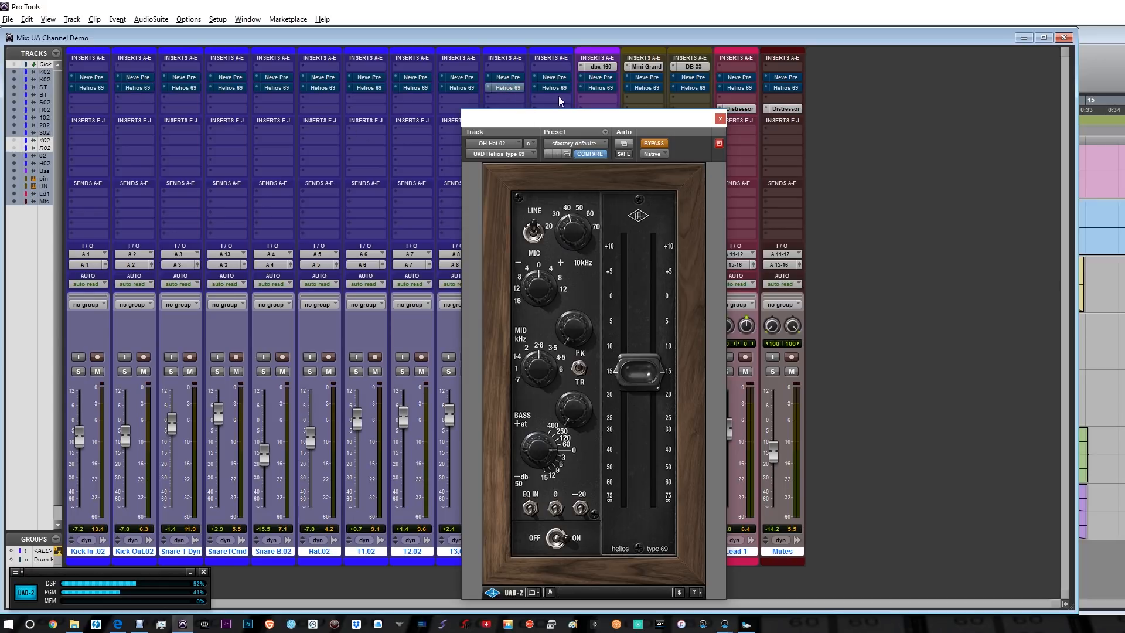
pyautogui.click(592, 87)
pyautogui.click(648, 88)
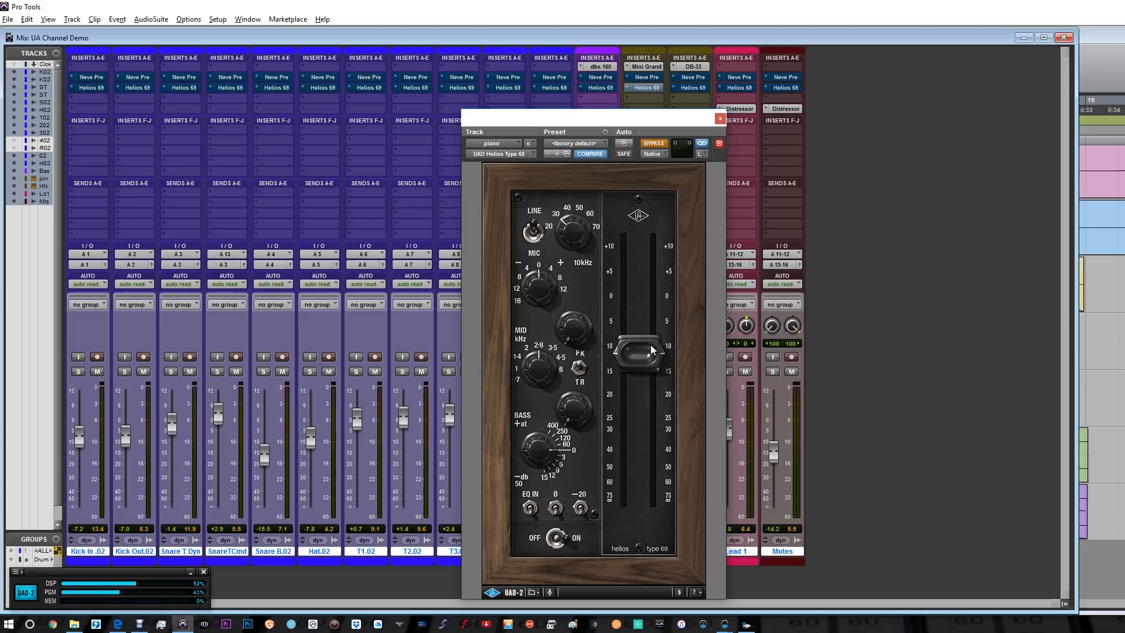
# - Open the Lead 1 Neve preamp and bypass the Neve preamps on all tracks
pyautogui.click(734, 78)
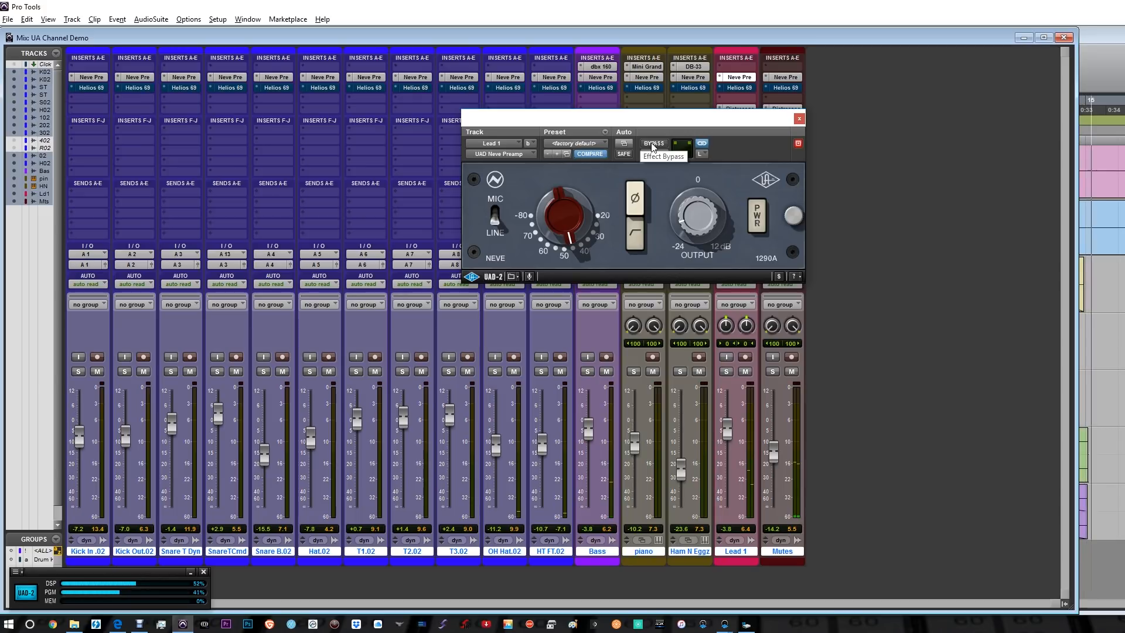
pyautogui.rightClick(691, 81)
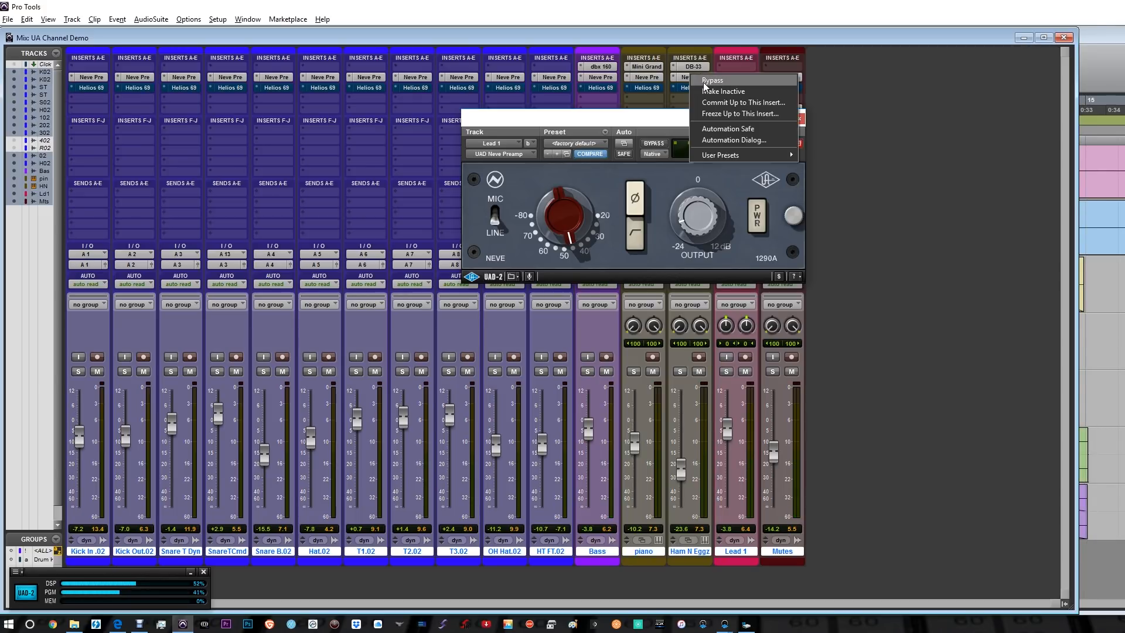
pyautogui.click(704, 83)
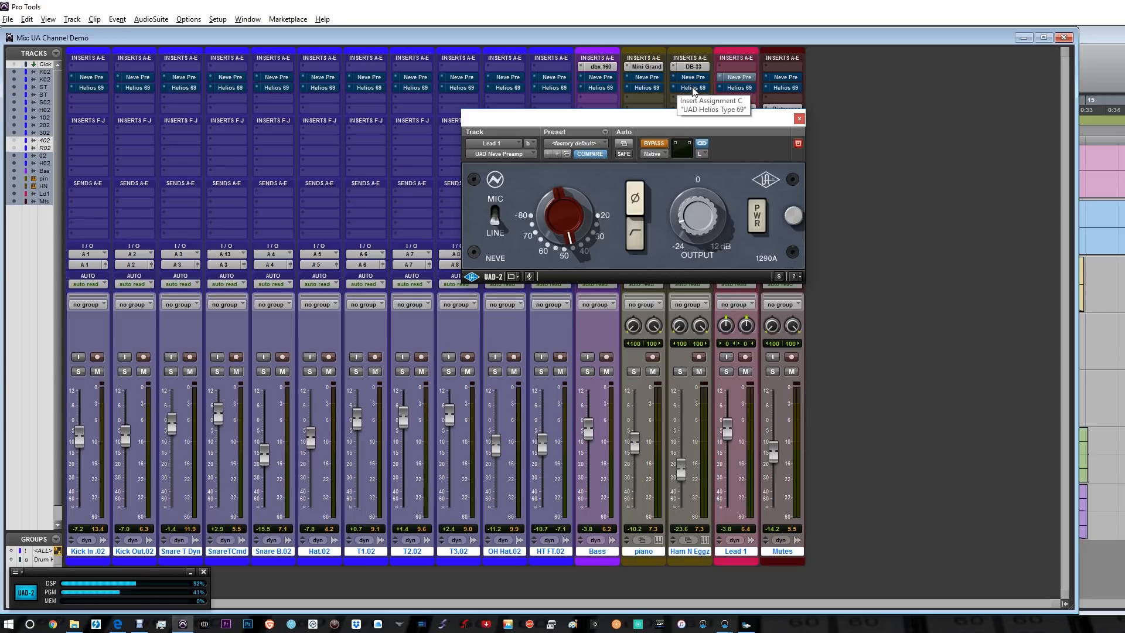
# - Open the piano track's Helios 69 and take the Helios 69 inserts on all tracks out of bypass
pyautogui.click(647, 88)
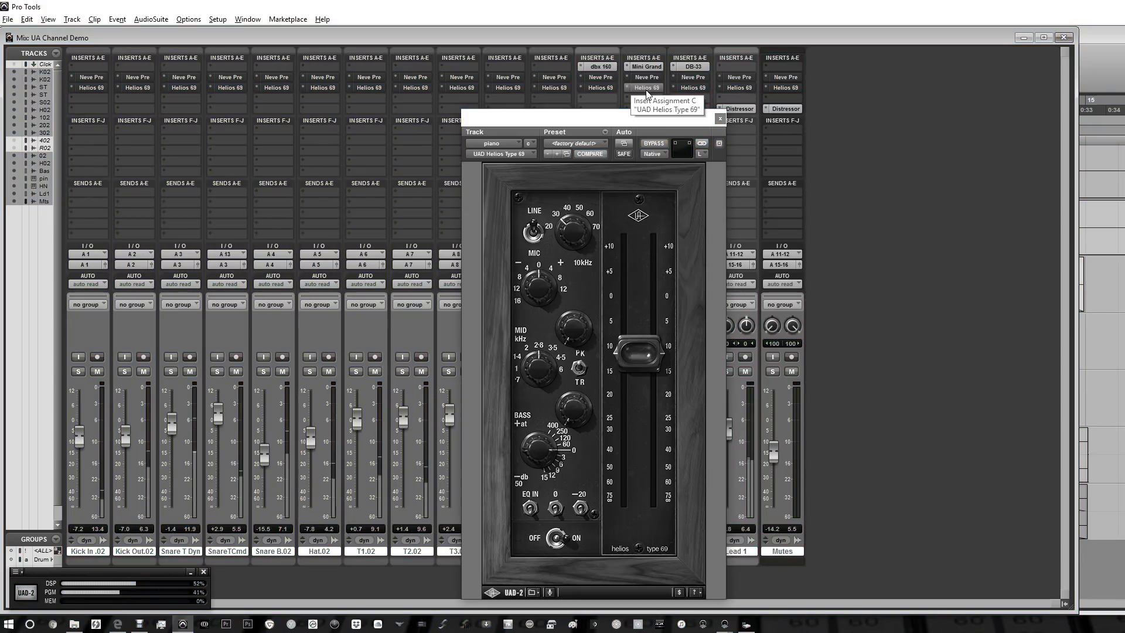
pyautogui.rightClick(647, 88)
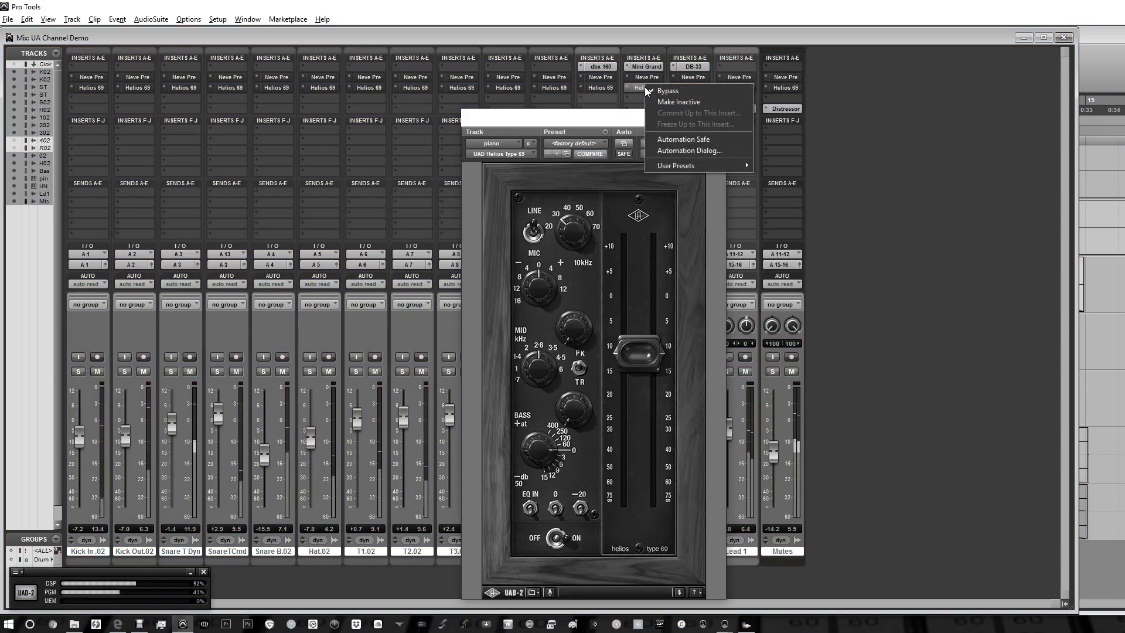
pyautogui.click(661, 91)
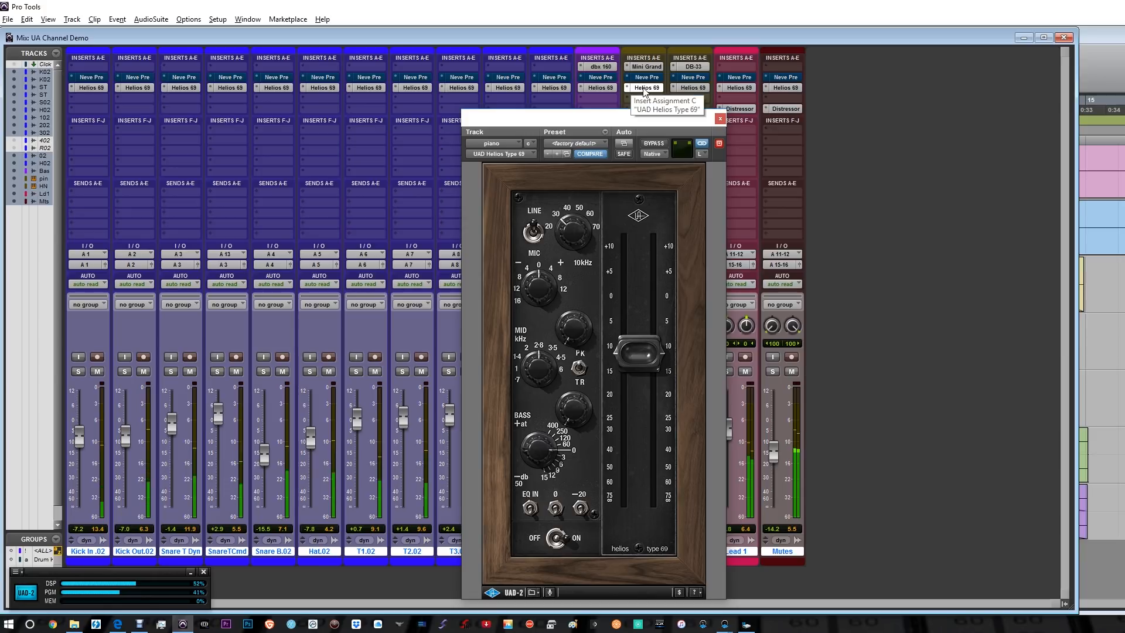
# - Bypass and re-enable the Helios 69 inserts on all tracks during playback to compare the mix with and without them
pyautogui.rightClick(645, 90)
pyautogui.click(652, 90)
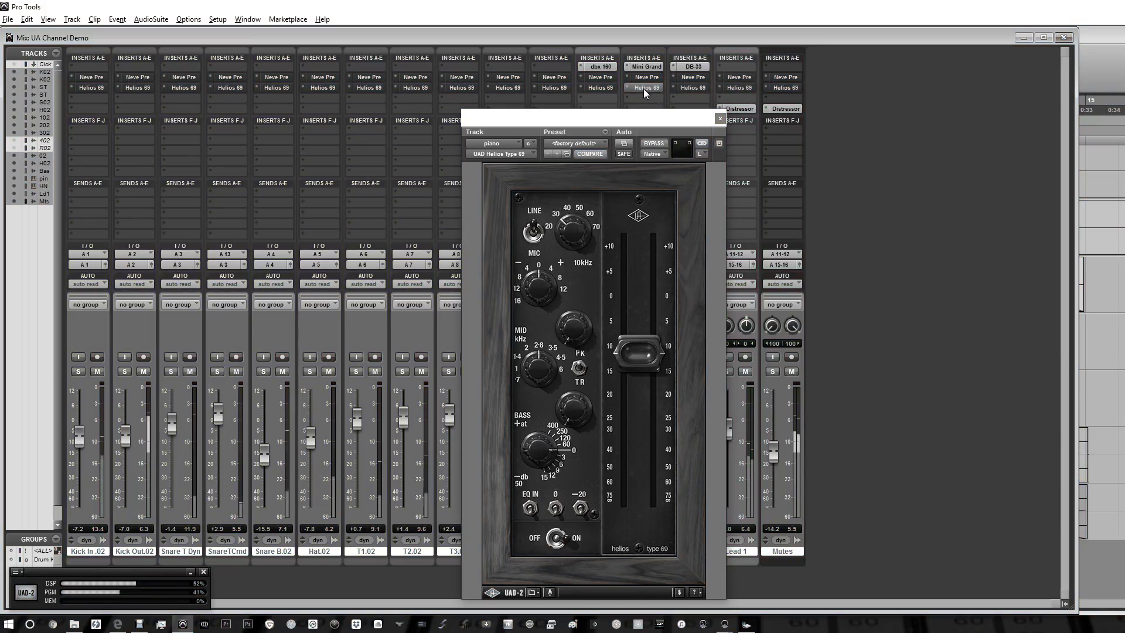
pyautogui.rightClick(644, 89)
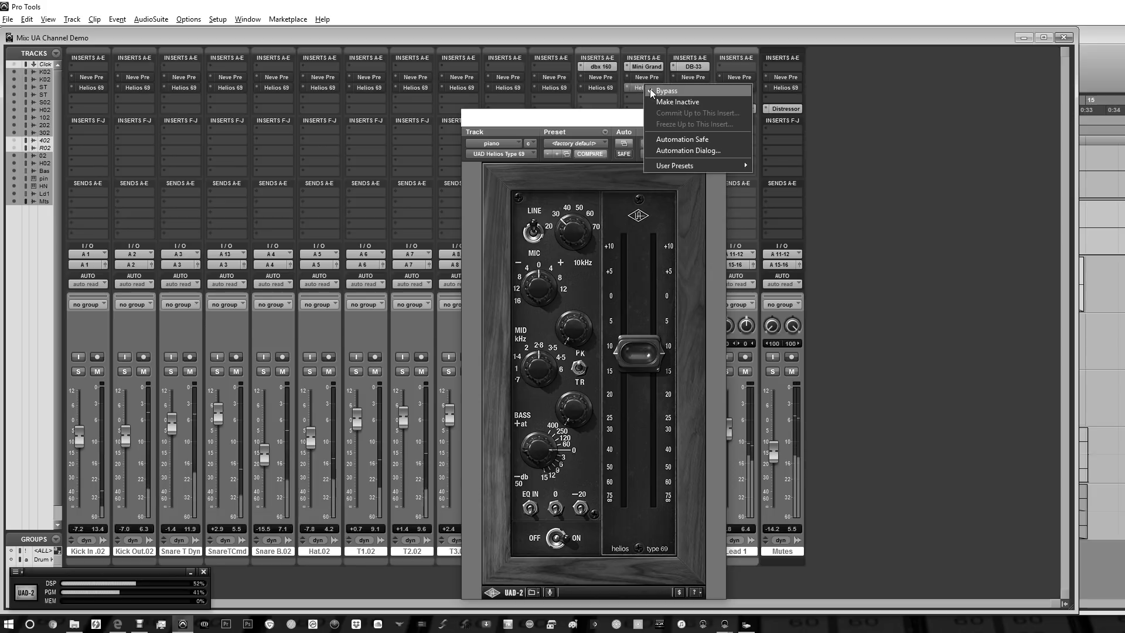
pyautogui.click(655, 92)
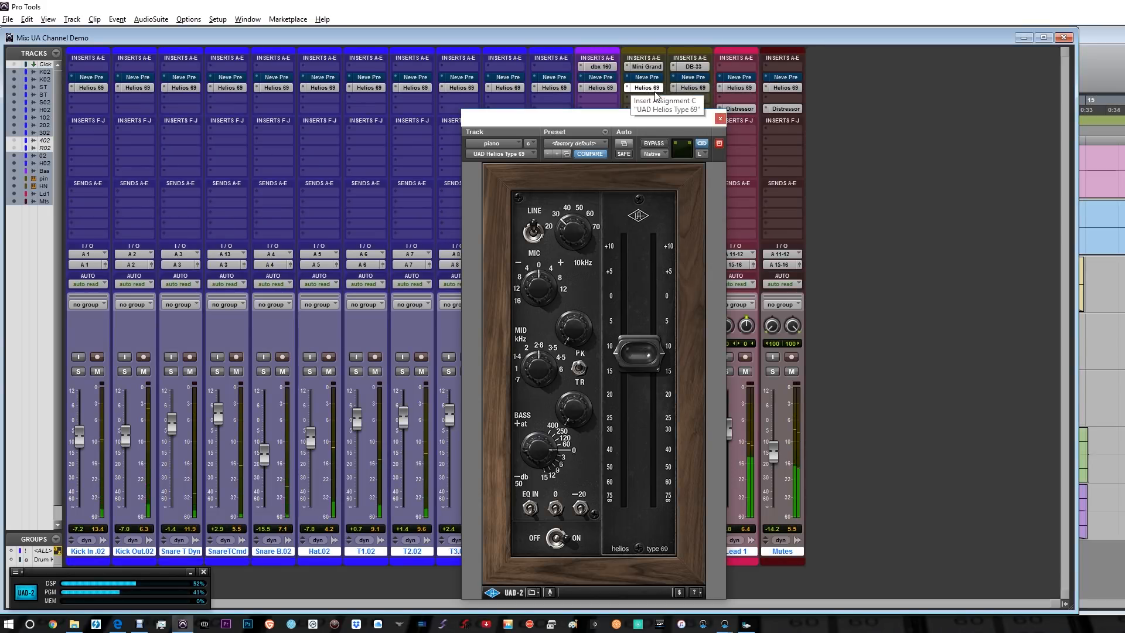